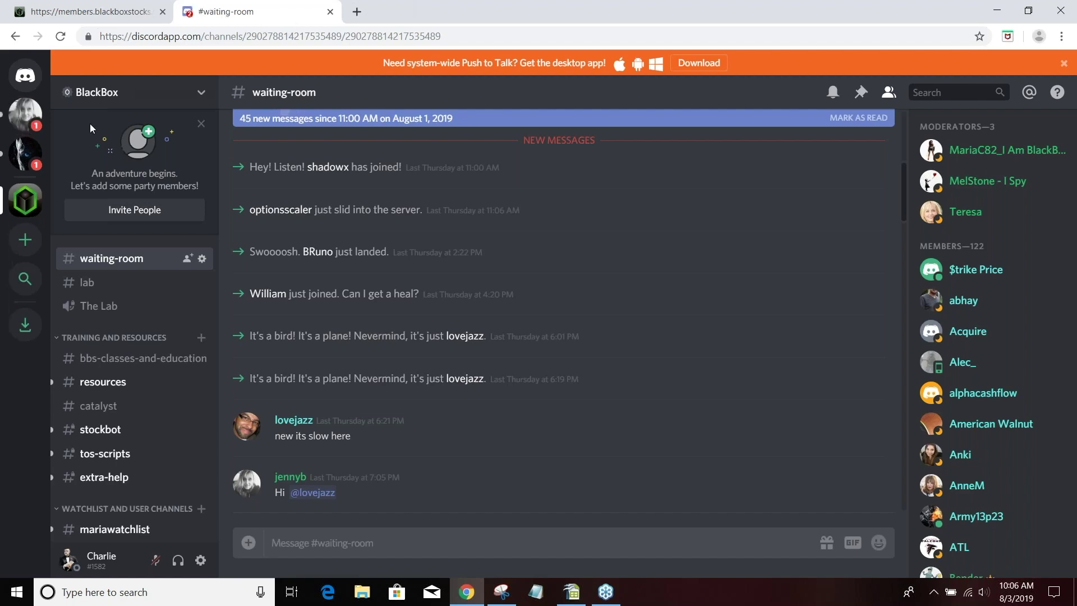
# Reply to the moderator's direct message with a greeting identifying yourself as BB2 and a bbox member
pyautogui.click(25, 114)
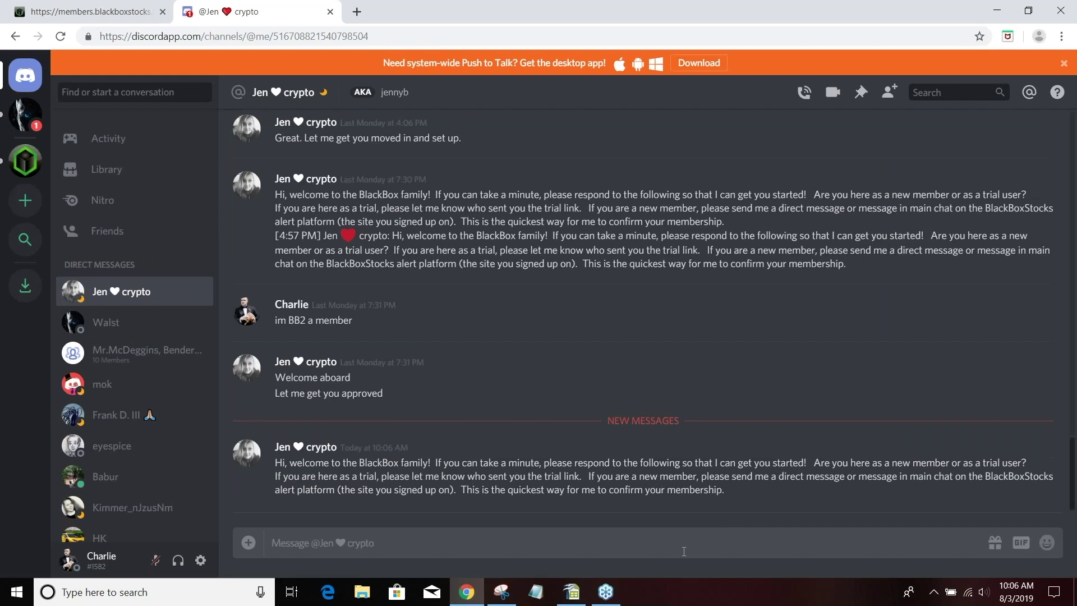
pyautogui.write('hi jenny this is BB')
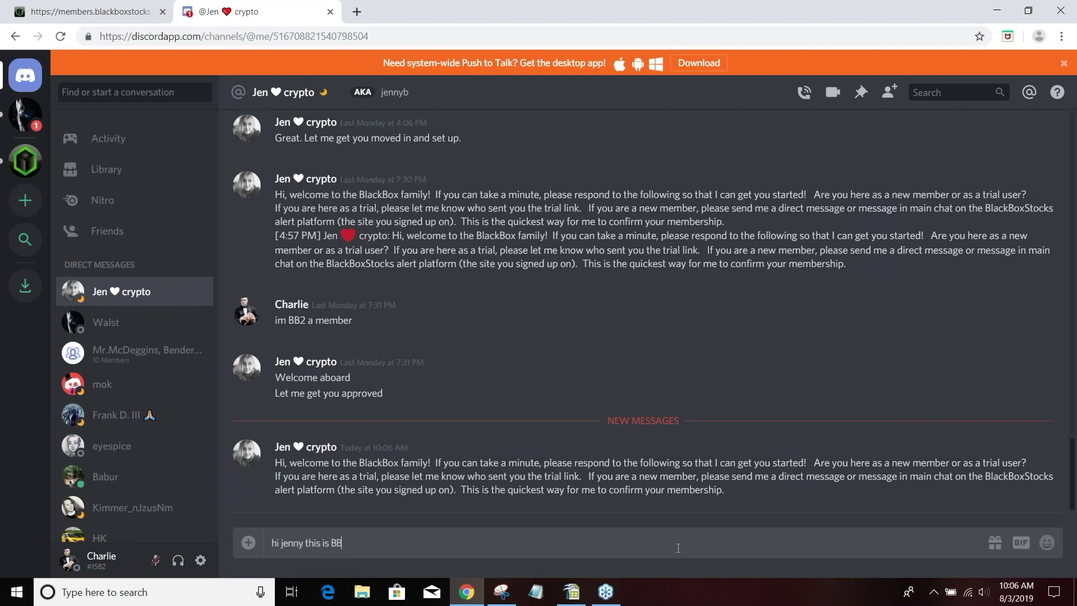
pyautogui.write('2 im a bbox member')
pyautogui.press('Return')
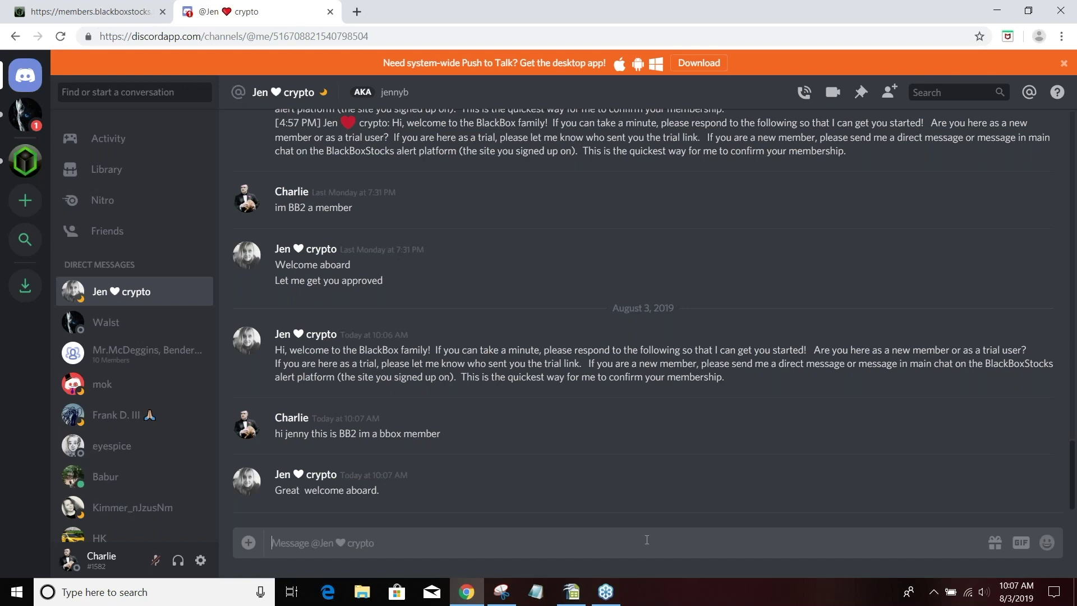
pyautogui.click(587, 542)
pyautogui.click(594, 544)
# Look through the BlackBox server's channel list down to the Main BBS Traderooms, and check the moderator's latest direct message
pyautogui.click(26, 165)
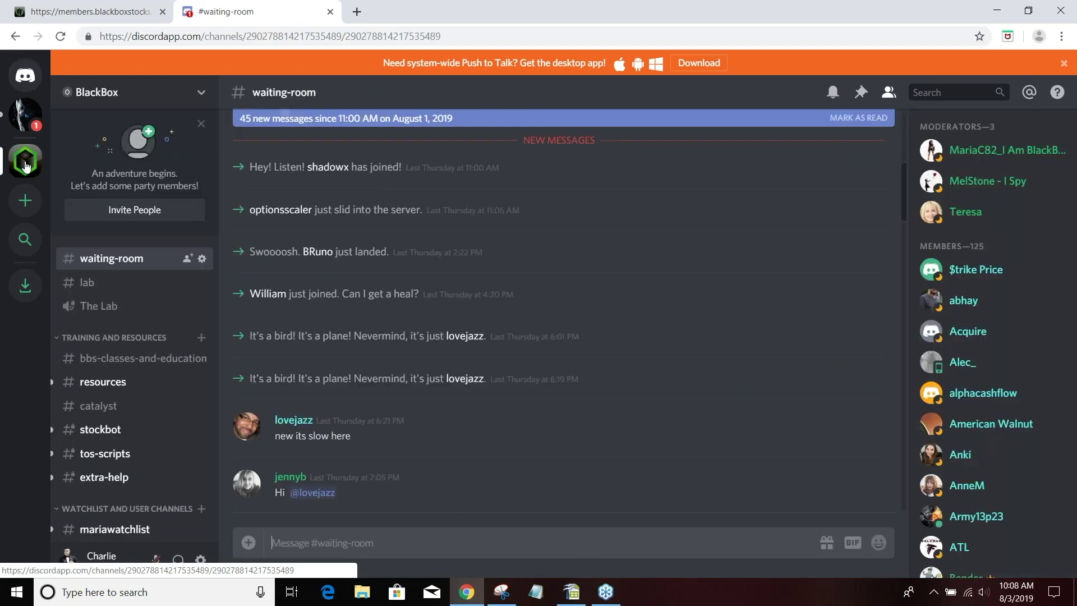
pyautogui.scroll(-9, 170, 414)
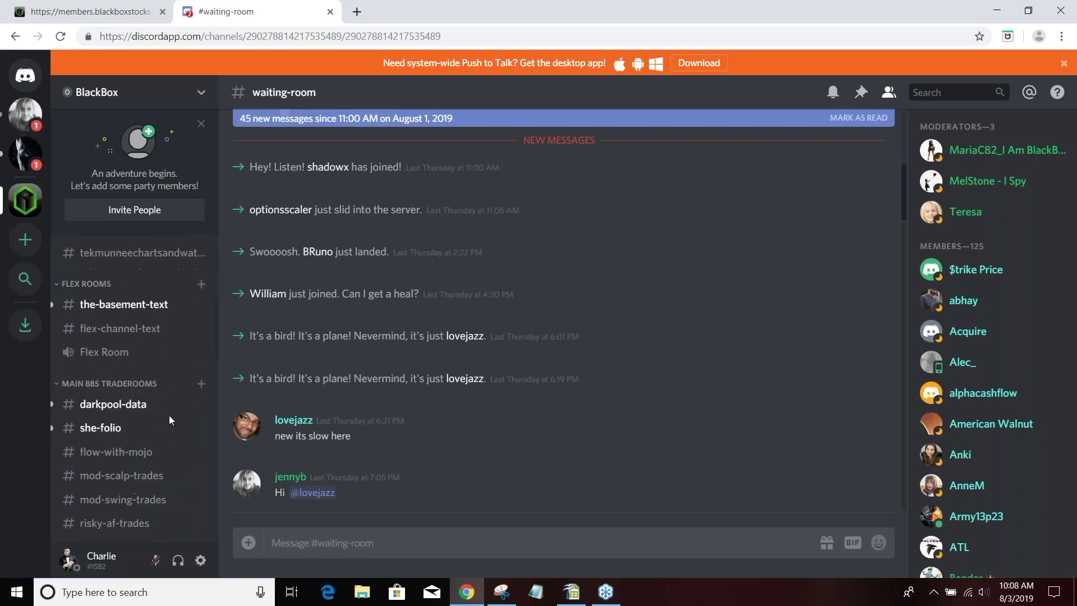
pyautogui.click(25, 75)
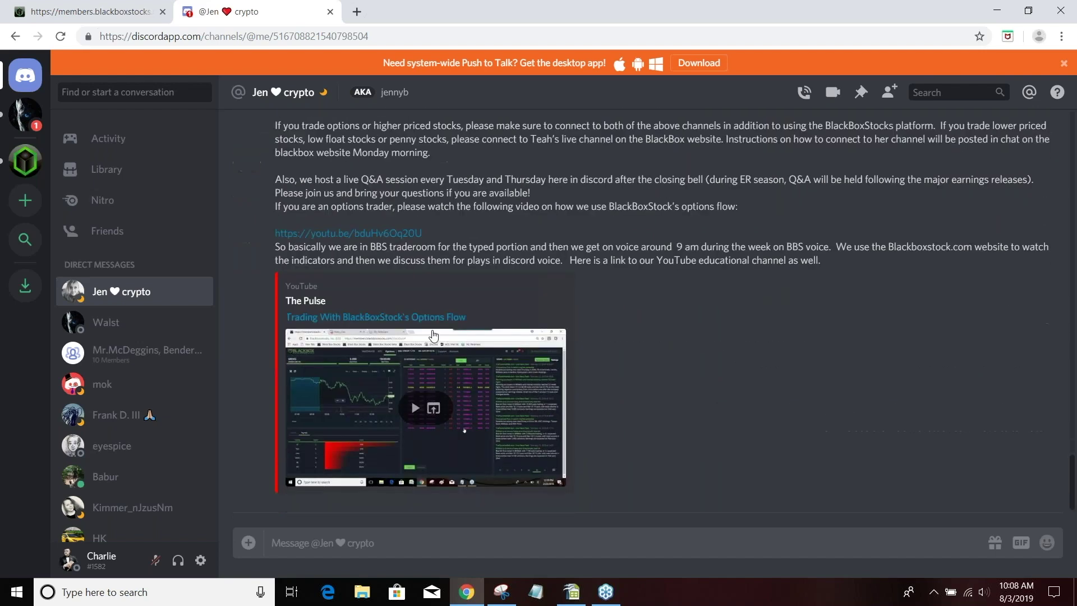
pyautogui.click(25, 161)
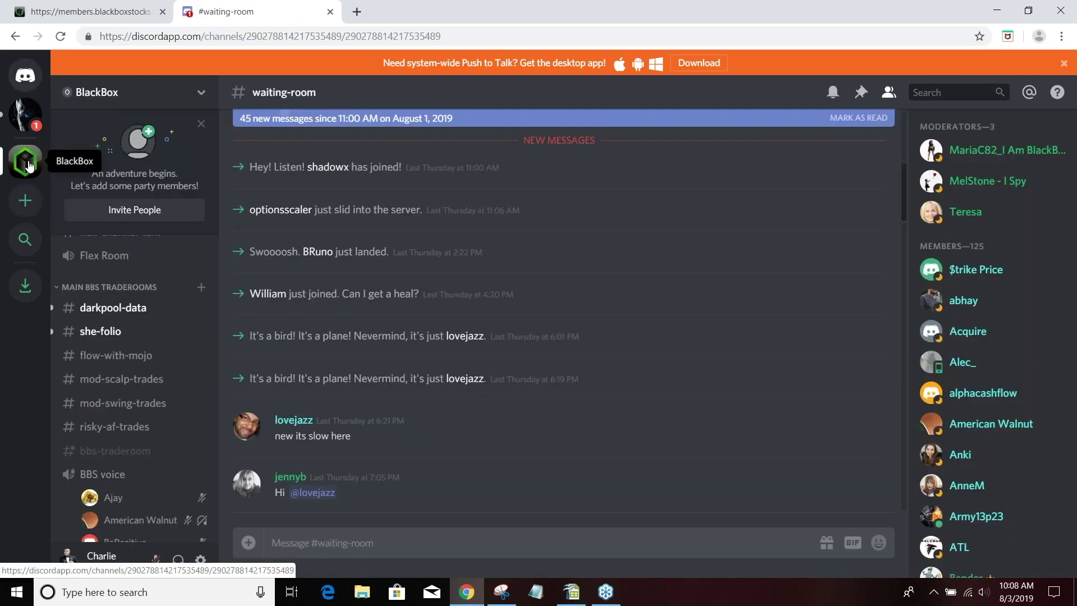
pyautogui.scroll(-2, 88, 308)
pyautogui.click(140, 381)
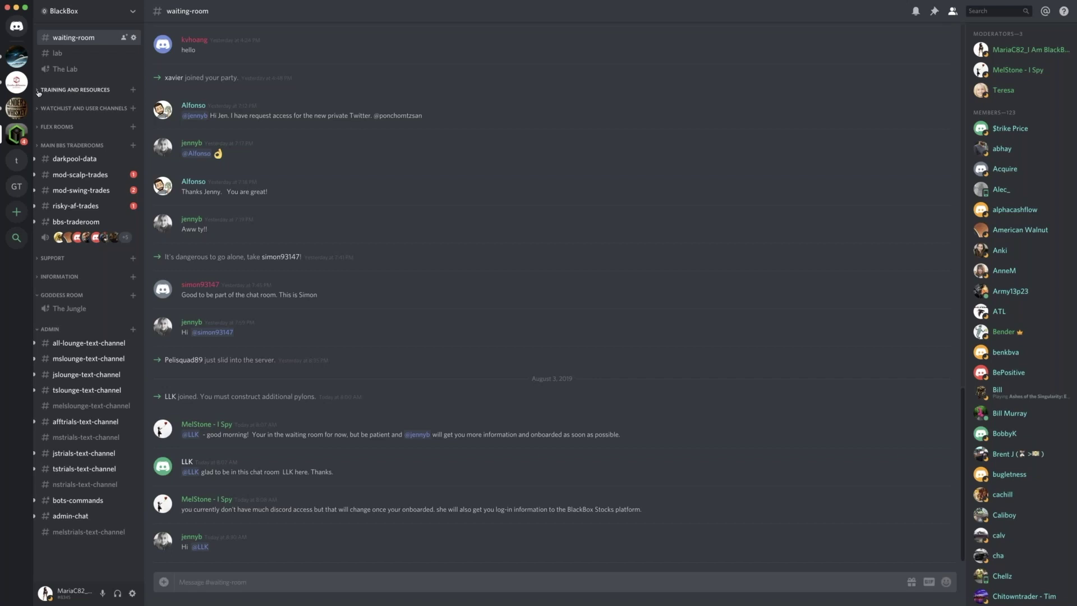
# Expand the Training and Resources category and view the catalyst, stockbot and tos-scripts channels
pyautogui.click(38, 91)
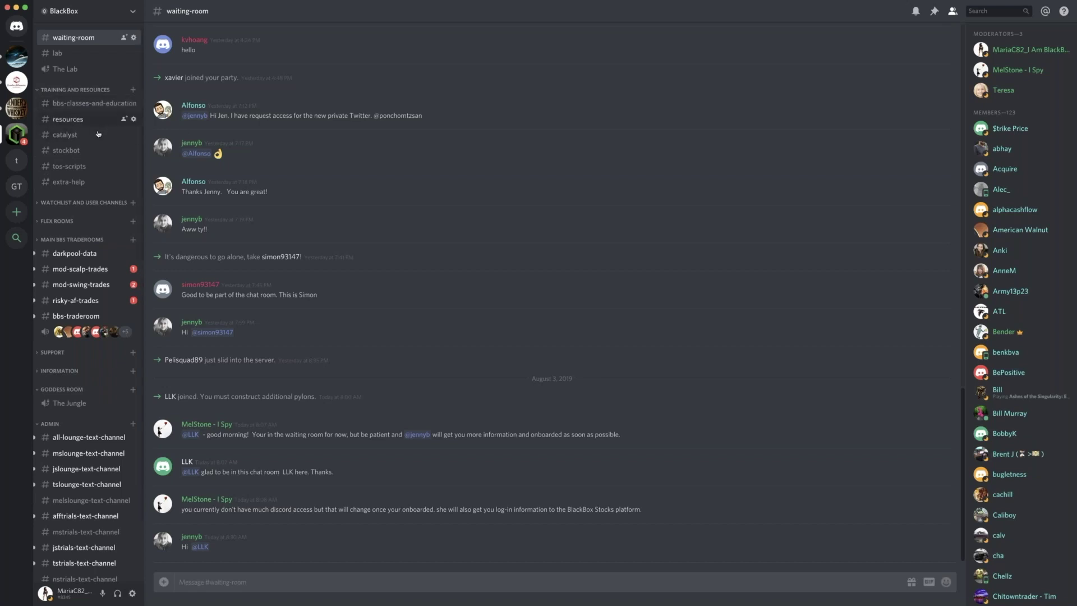
pyautogui.click(73, 134)
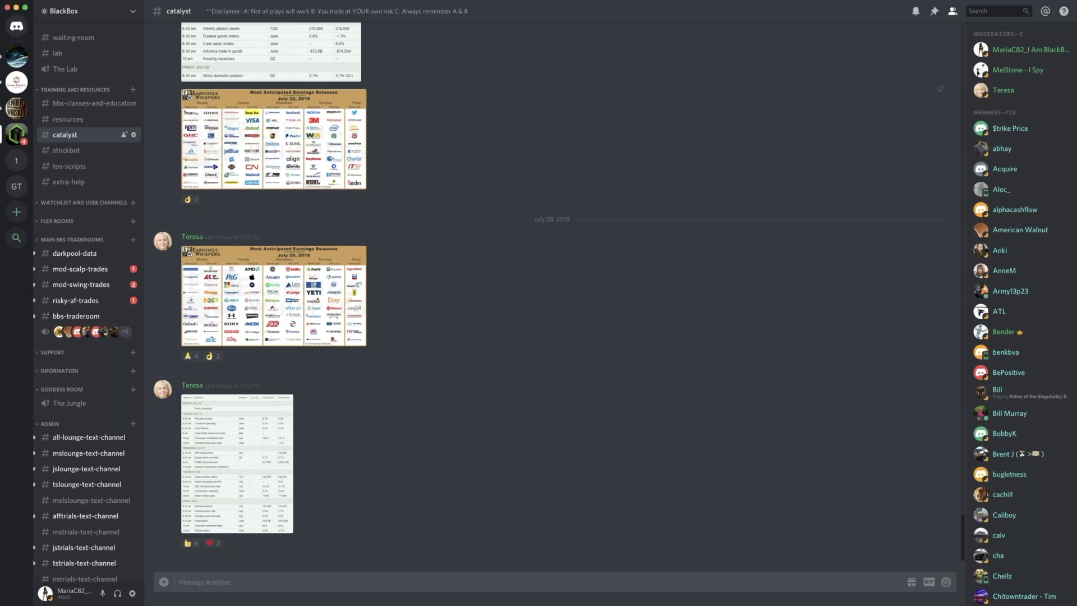
pyautogui.click(73, 150)
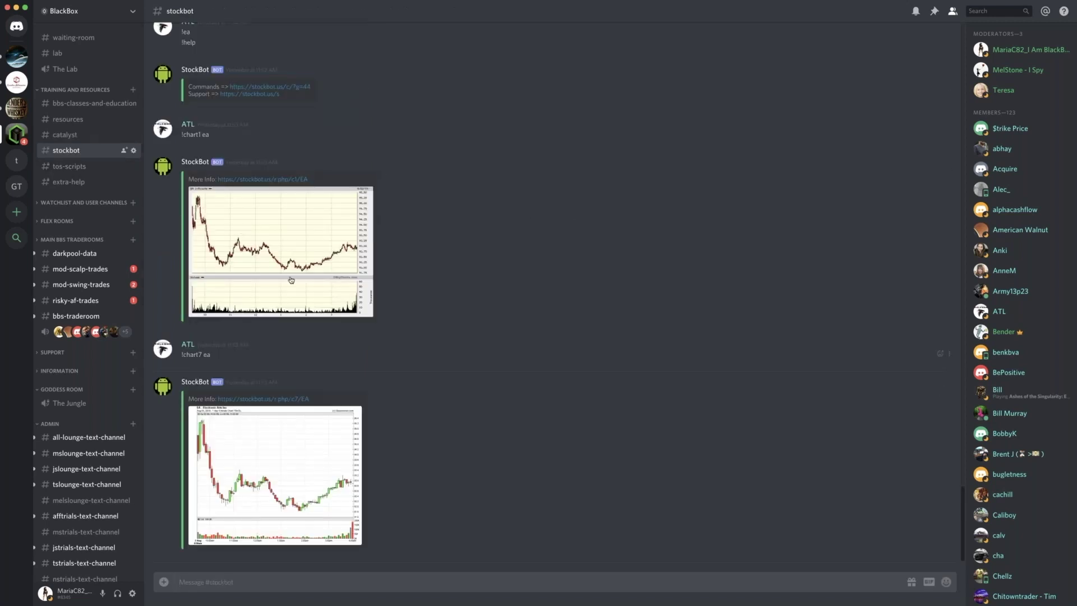
pyautogui.scroll(6, 442, 345)
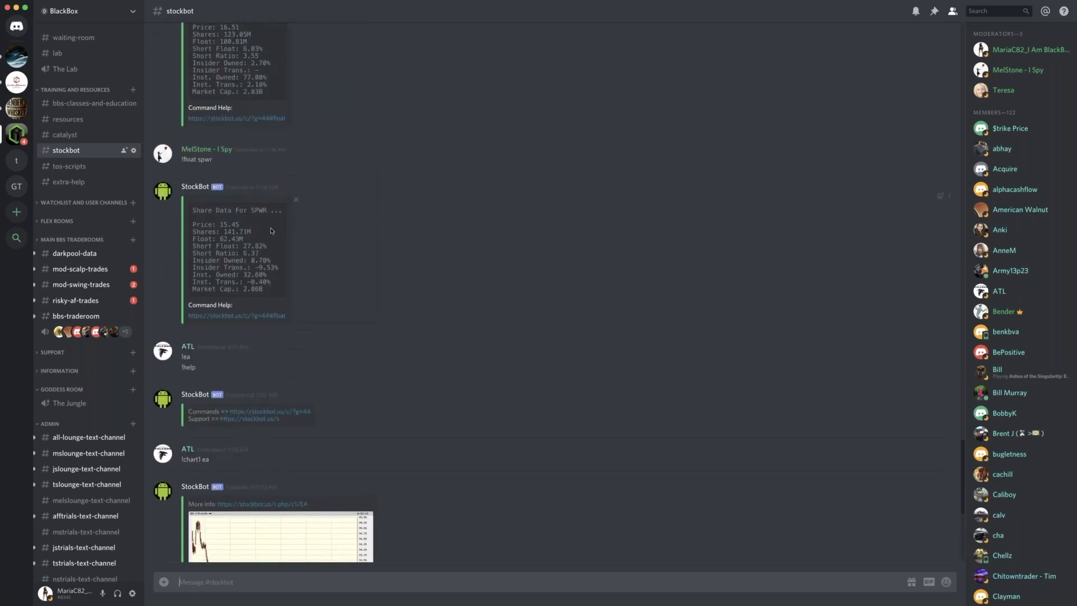
pyautogui.hotkey('alt', 'Down')
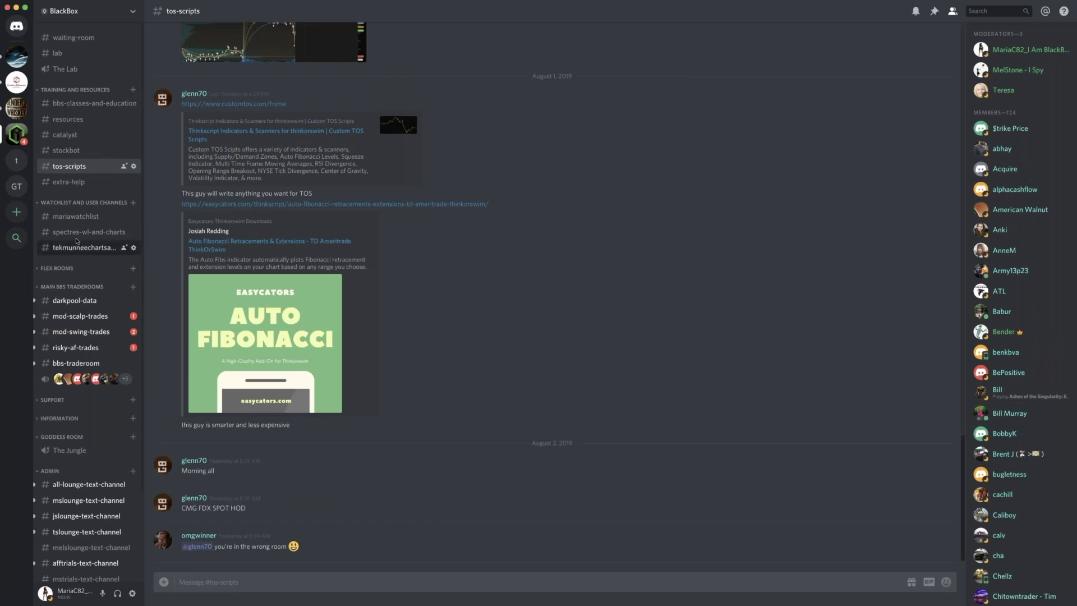
# View the tekmunneechartsandwatchlists channel and expand the Flex Rooms and Main BBS Traderooms categories
pyautogui.click(77, 242)
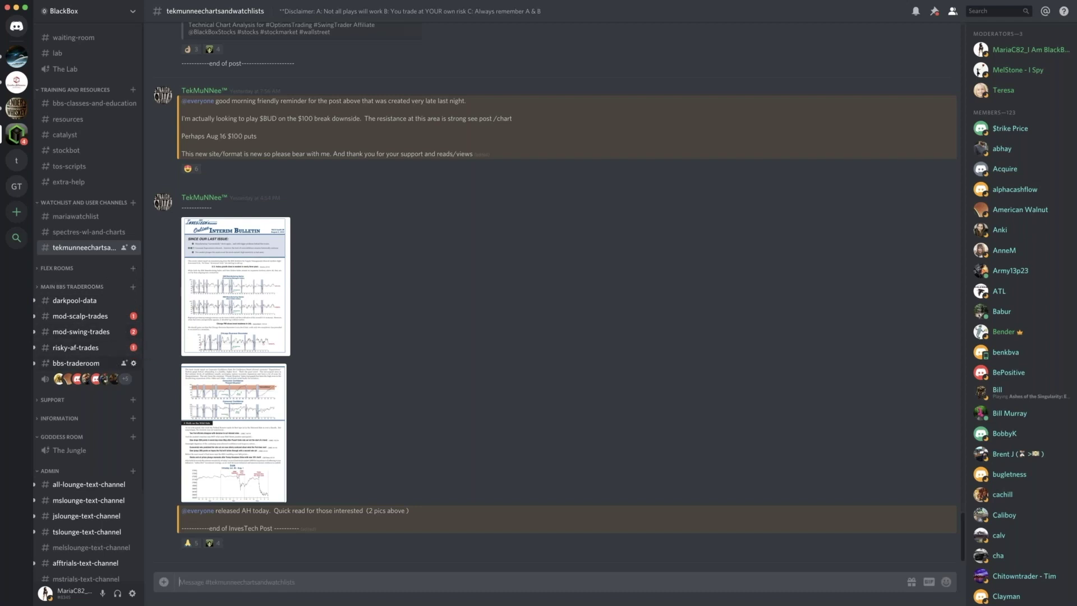
pyautogui.click(39, 269)
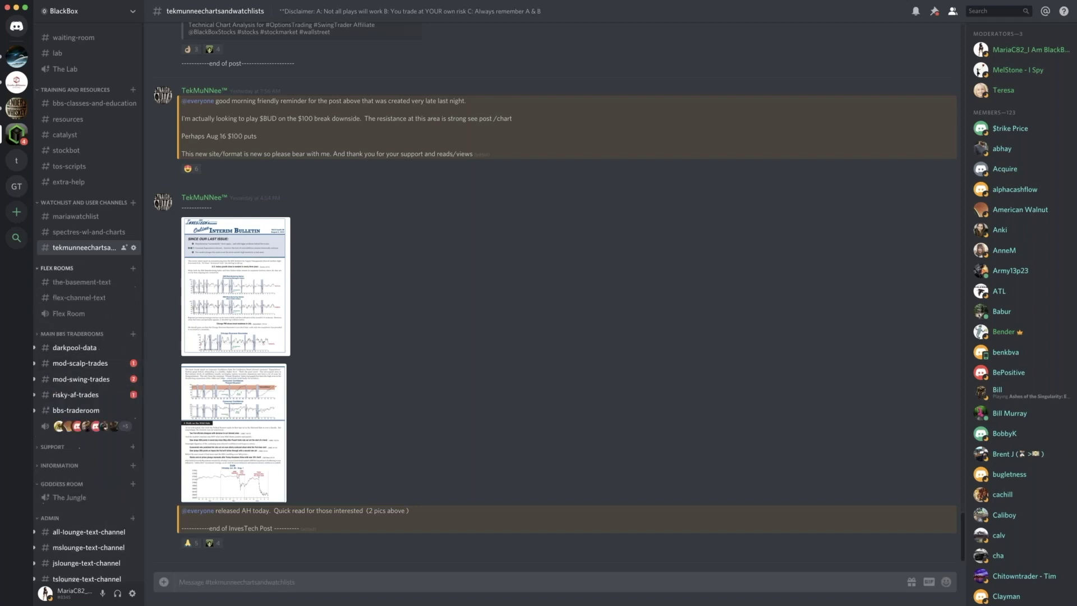
pyautogui.click(94, 337)
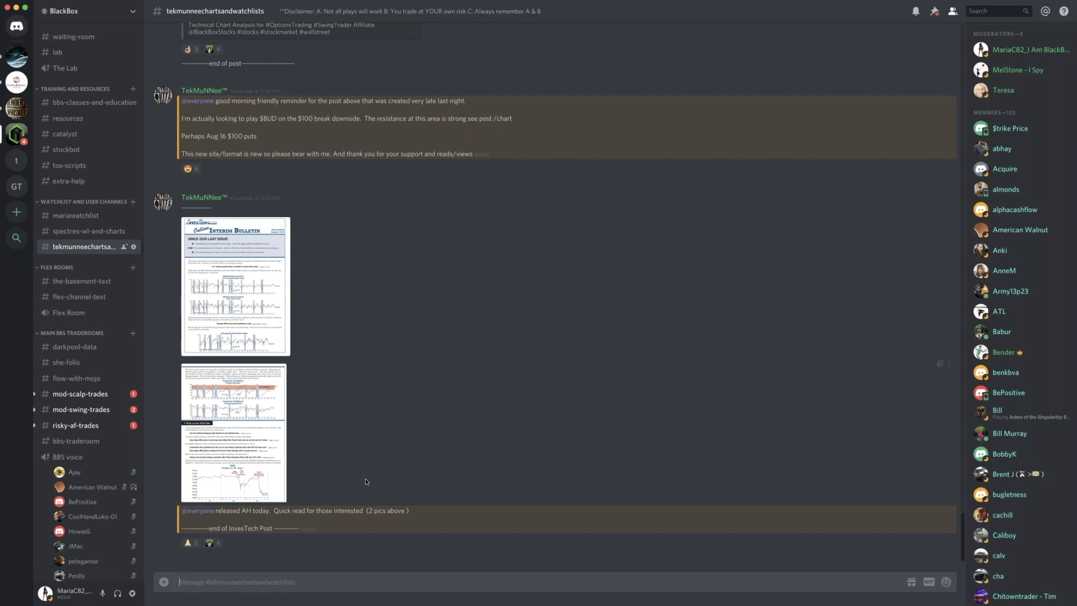
# Open the bbs-traderoom channel and look back through its message history
pyautogui.click(78, 443)
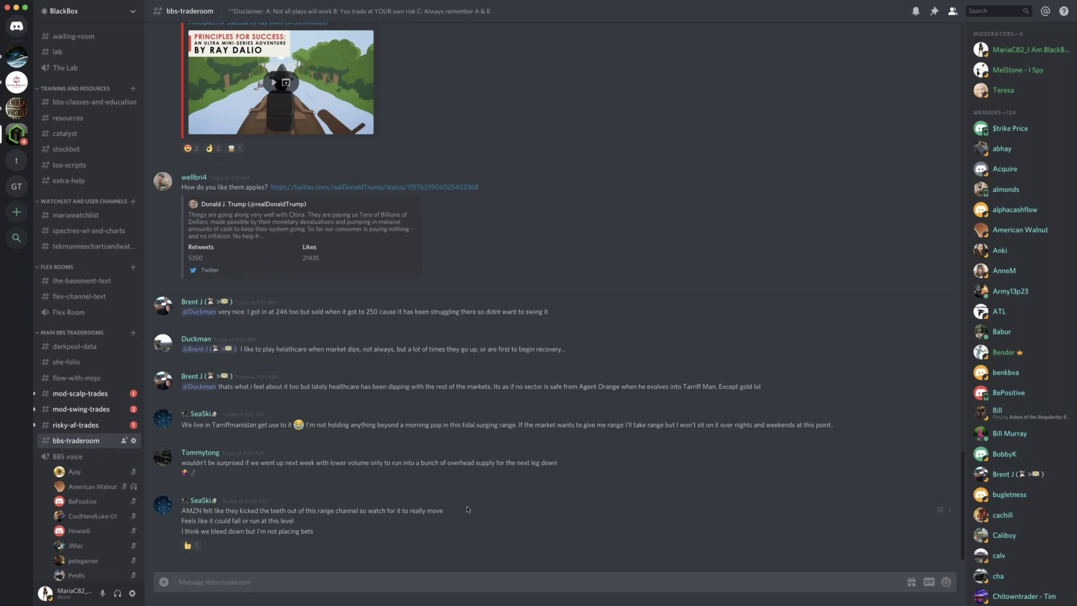
pyautogui.scroll(7, 467, 509)
pyautogui.scroll(15, 468, 510)
pyautogui.scroll(15, 468, 509)
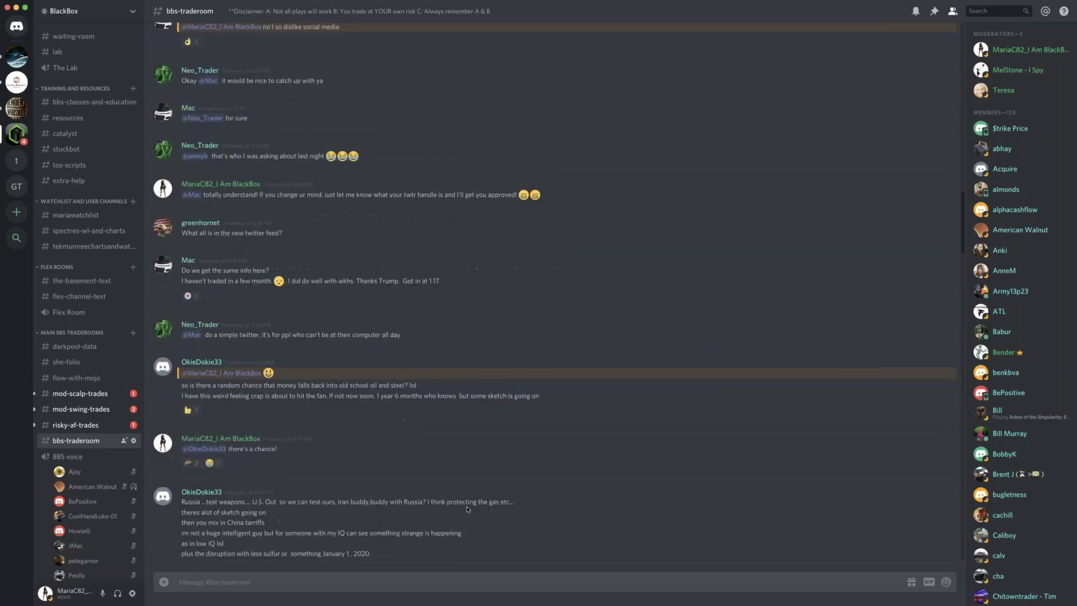
pyautogui.scroll(6, 468, 509)
pyautogui.scroll(-20, 467, 509)
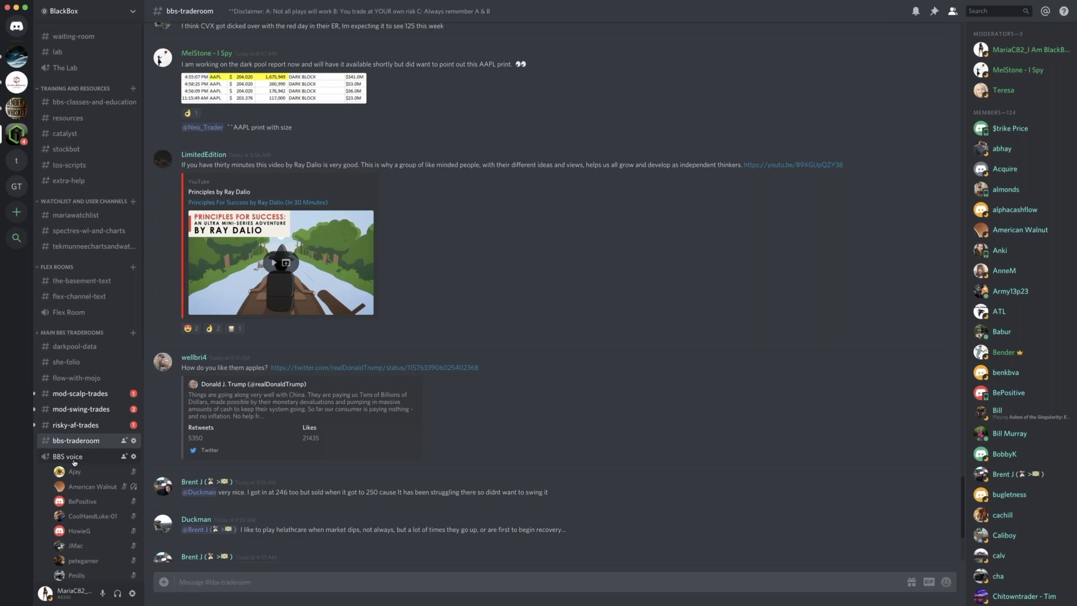
# View the mod-scalp-trades, mod-swing-trades and risky-af-trades channels, ending back in bbs-traderoom
pyautogui.scroll(-2, 73, 462)
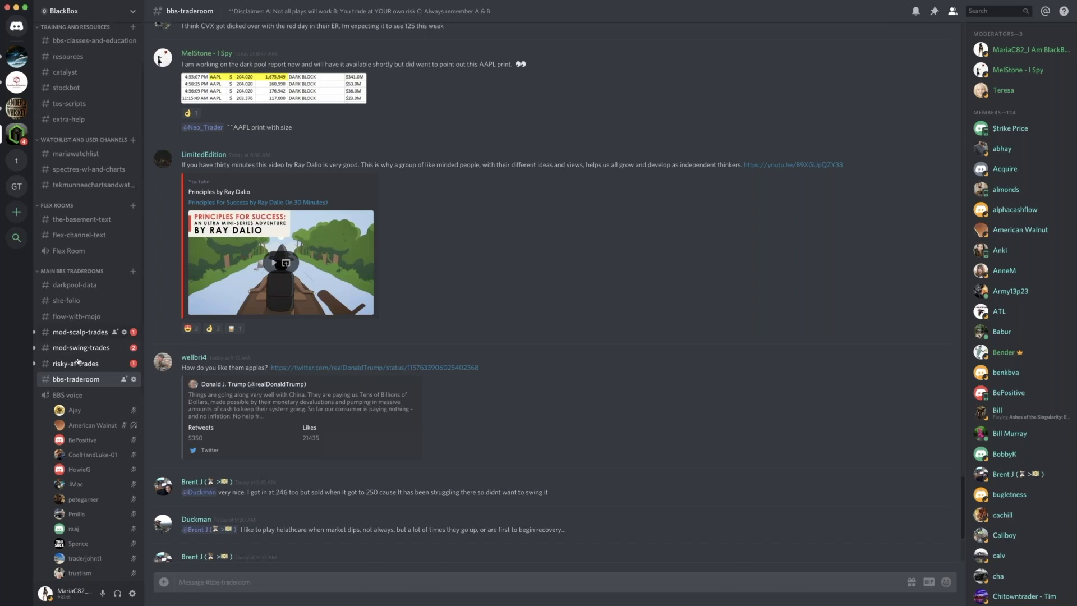
pyautogui.click(87, 333)
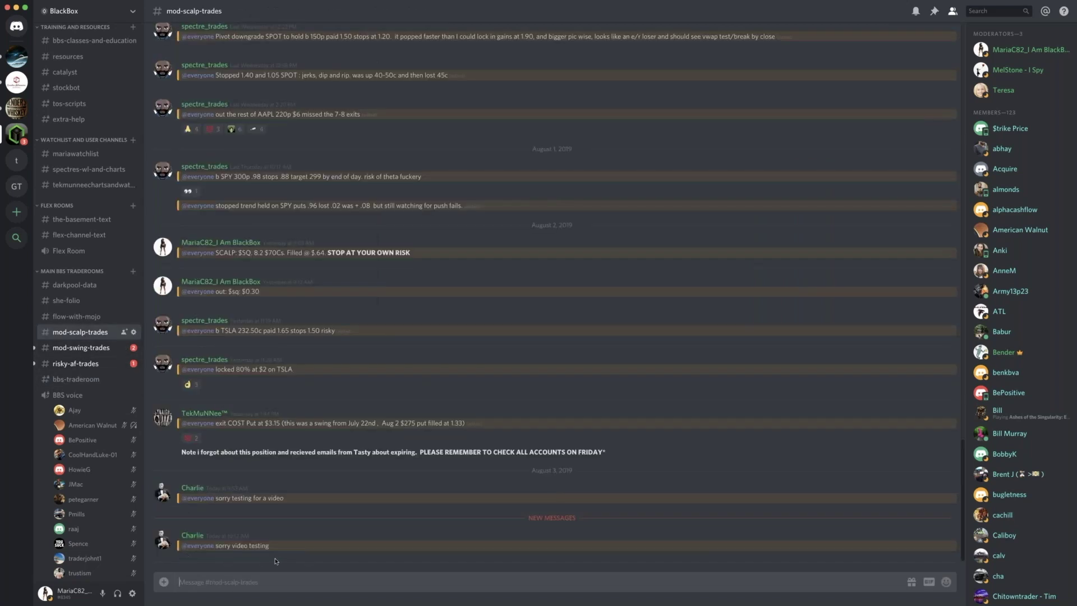
pyautogui.click(136, 353)
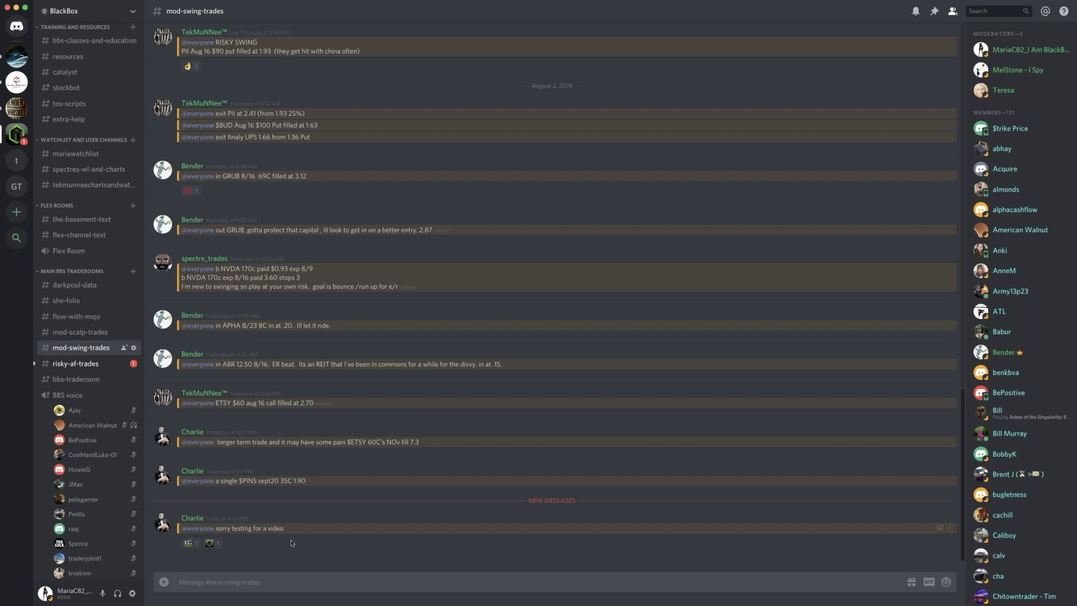
pyautogui.hotkey('alt', 'Down')
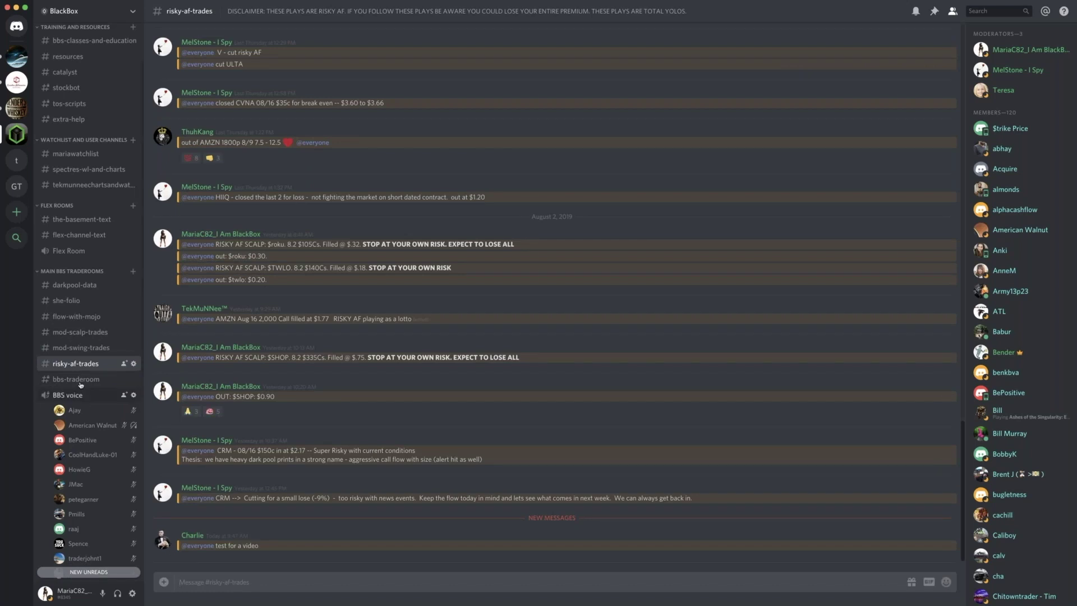
pyautogui.hotkey('alt', 'Down')
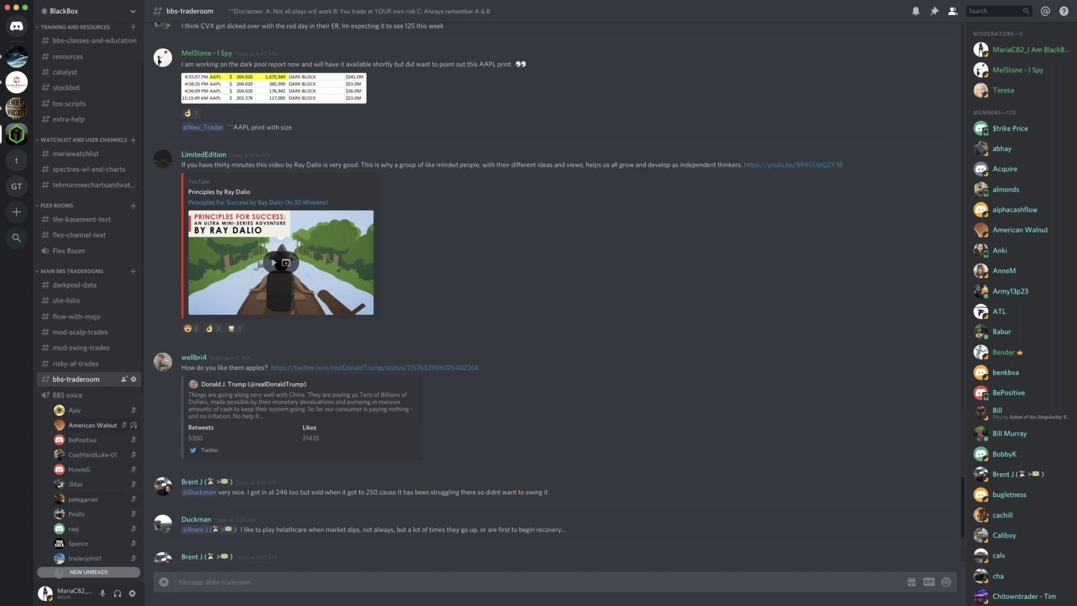
# Turn off the Deafen sound in the user notification settings and leave the settings
pyautogui.click(132, 594)
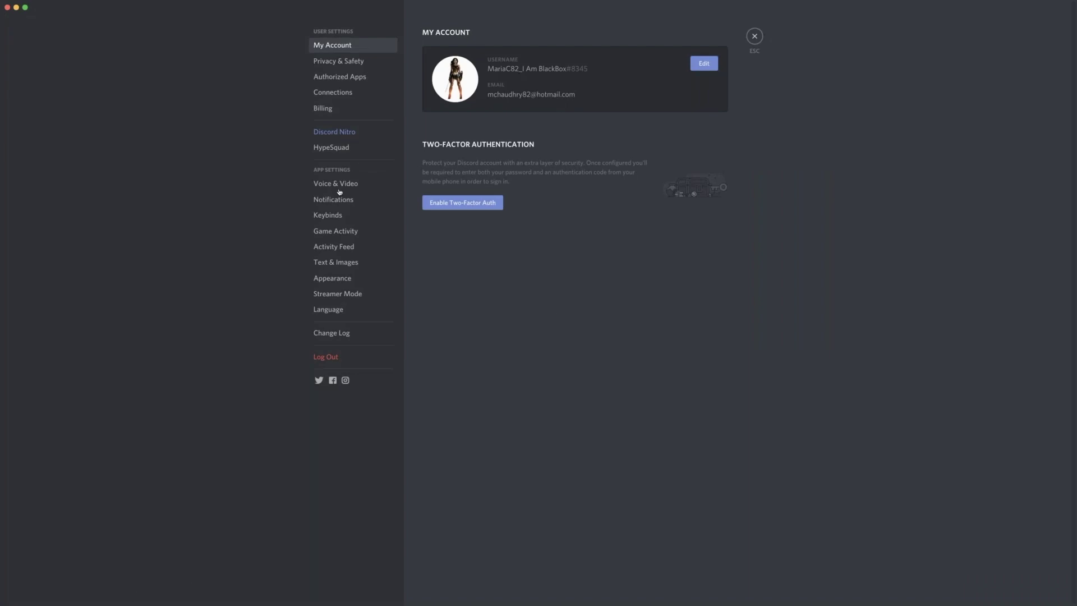
pyautogui.click(354, 200)
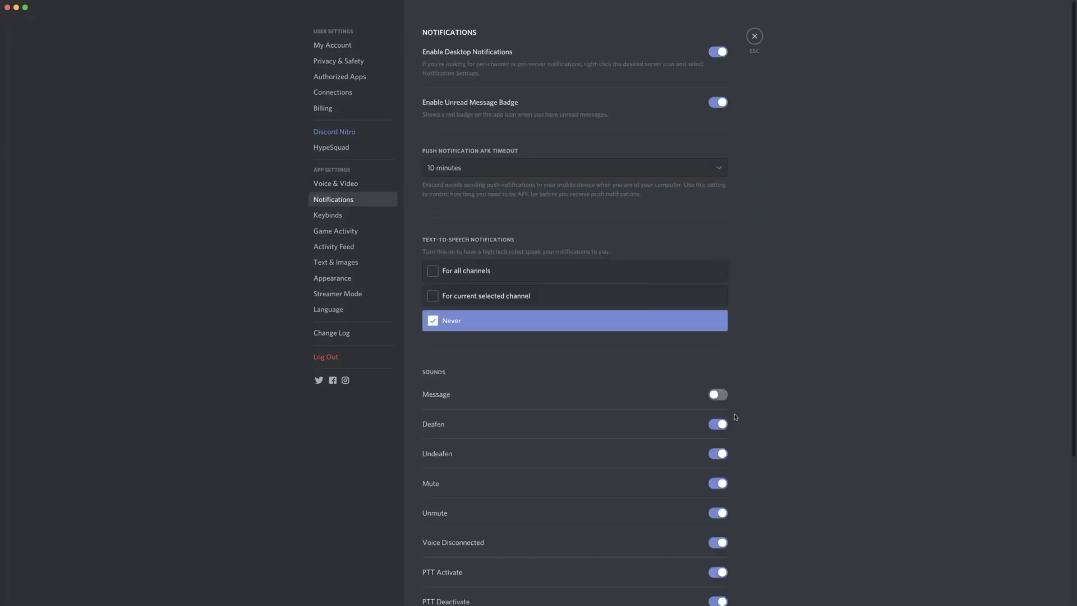
pyautogui.scroll(-5, 738, 416)
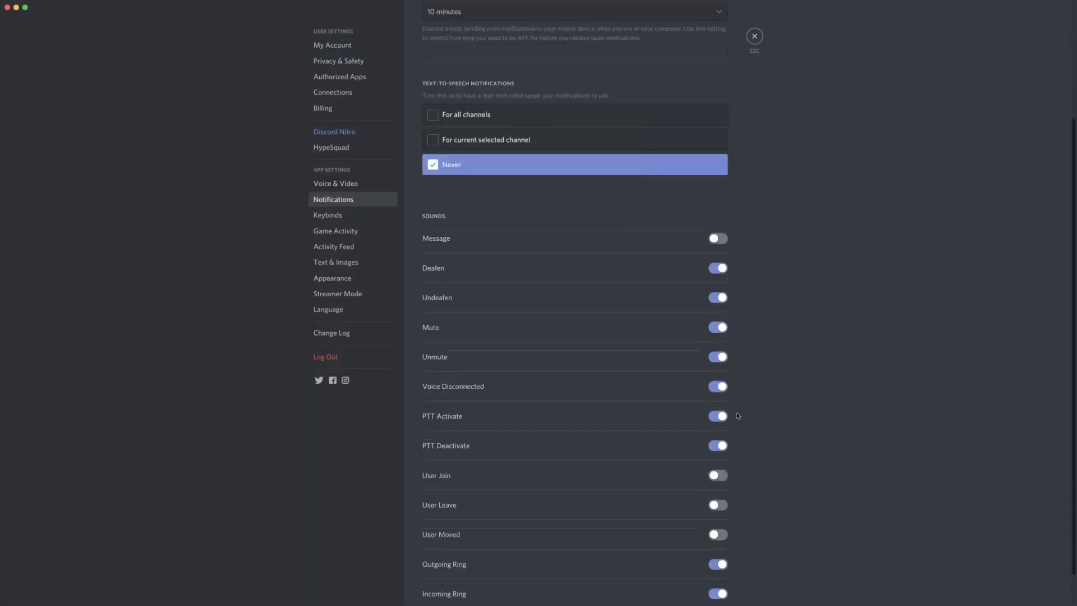
pyautogui.click(719, 268)
pyautogui.scroll(-1, 739, 223)
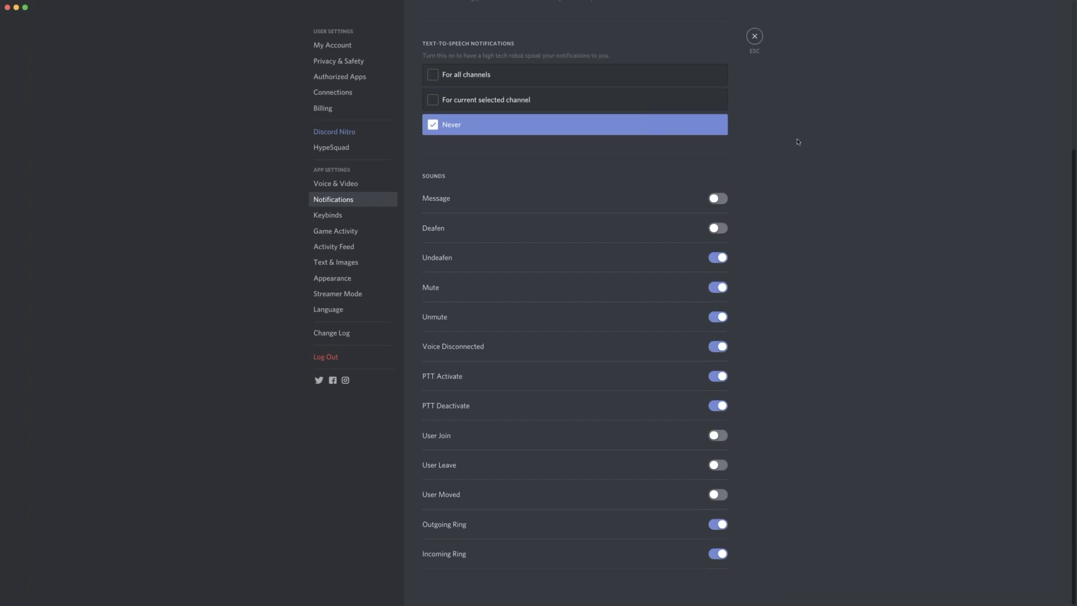
pyautogui.click(754, 37)
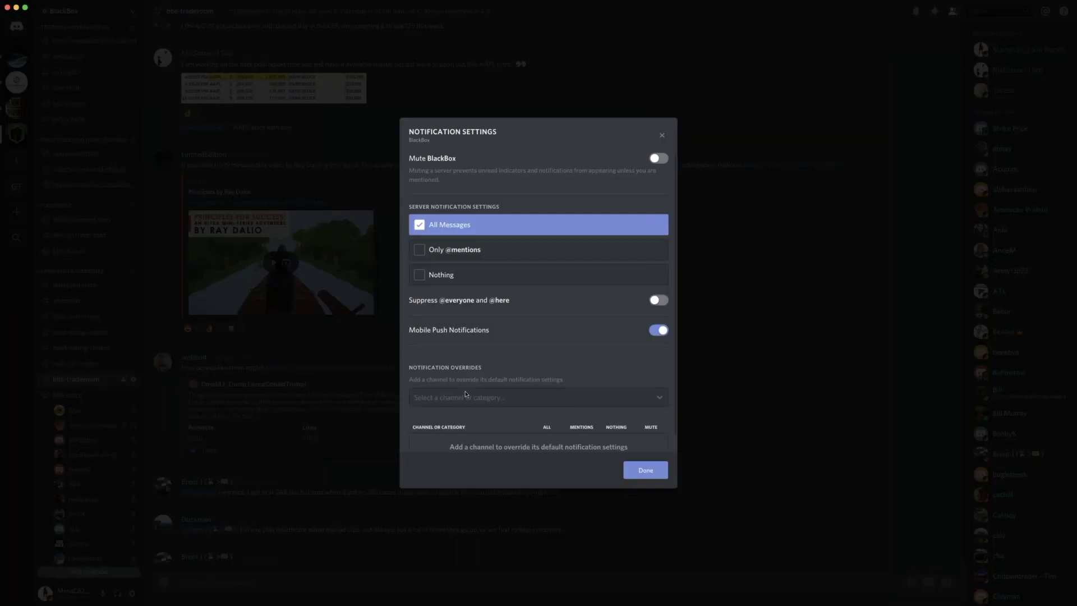
# Add a notification override for the tekmunneechartsandwatchlists channel with notifications for mentions, and finish the BlackBox server's notification settings
pyautogui.scroll(-1, 465, 394)
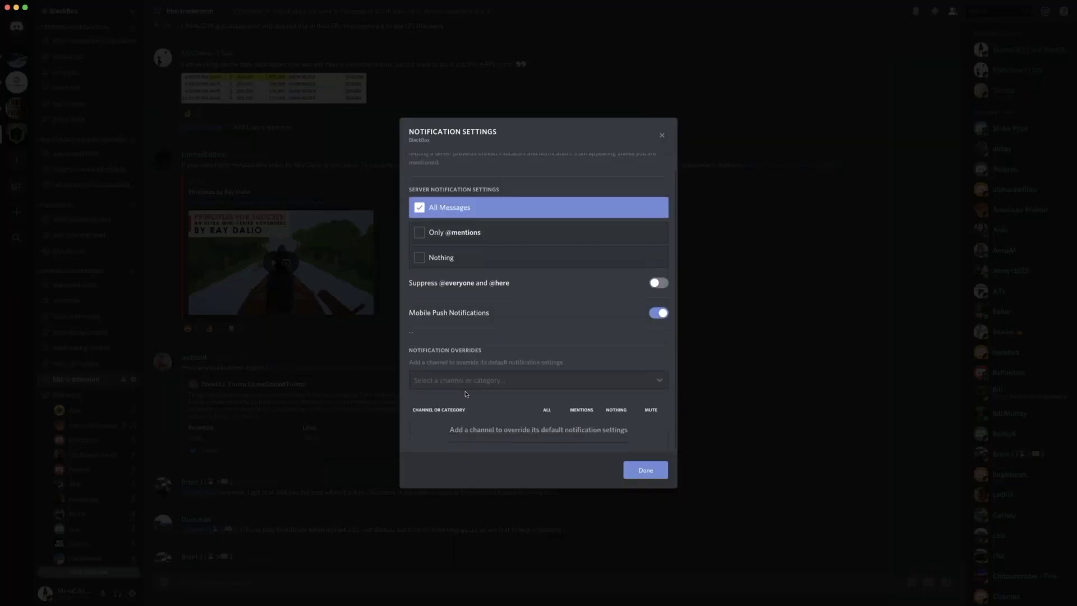
pyautogui.click(460, 382)
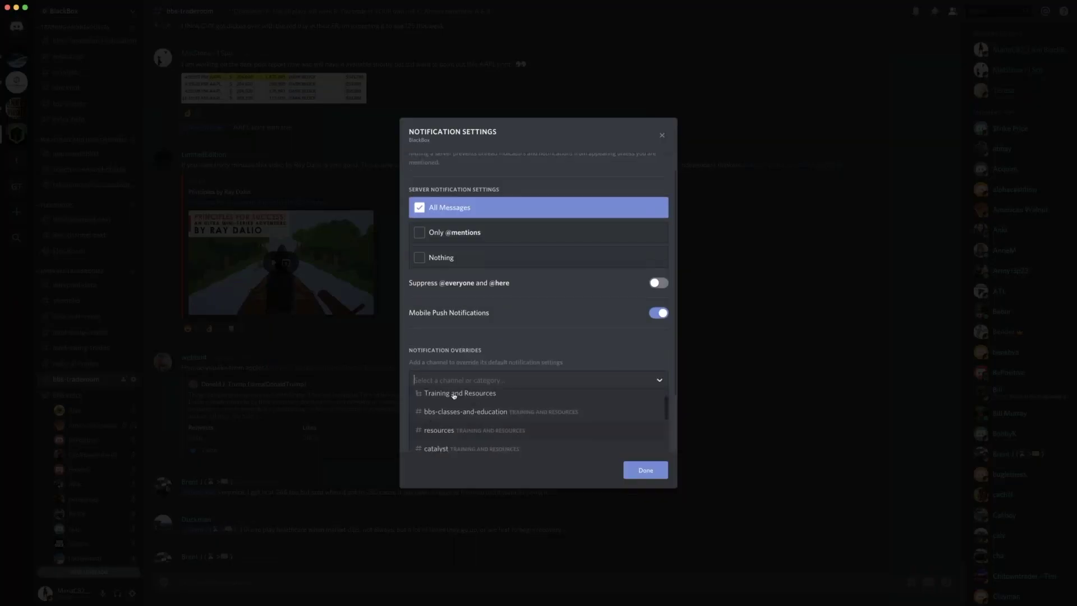
pyautogui.scroll(-3, 486, 414)
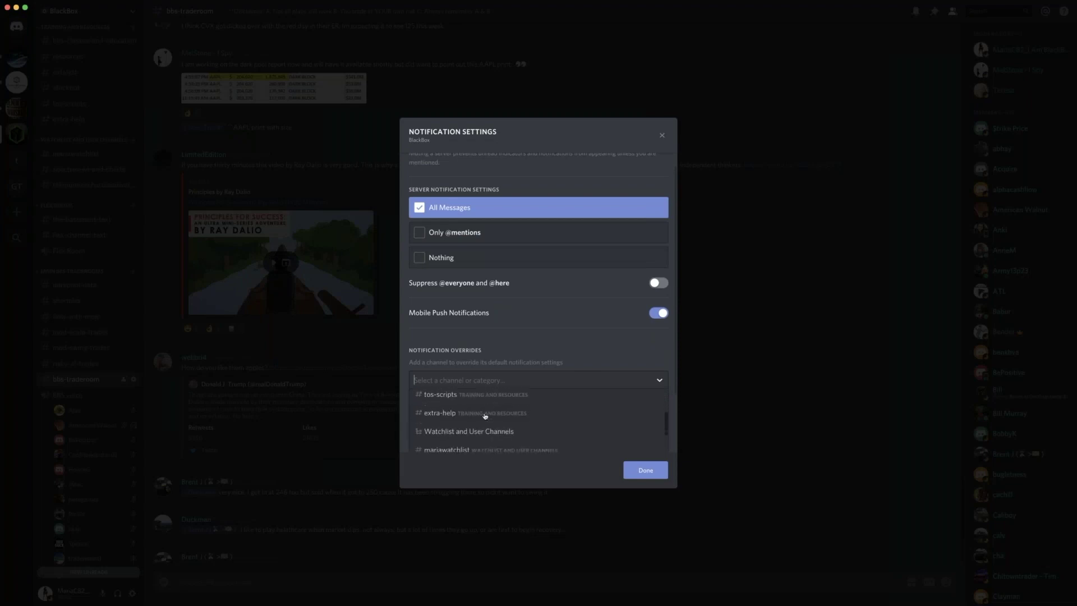
pyautogui.scroll(-2, 485, 415)
pyautogui.click(481, 402)
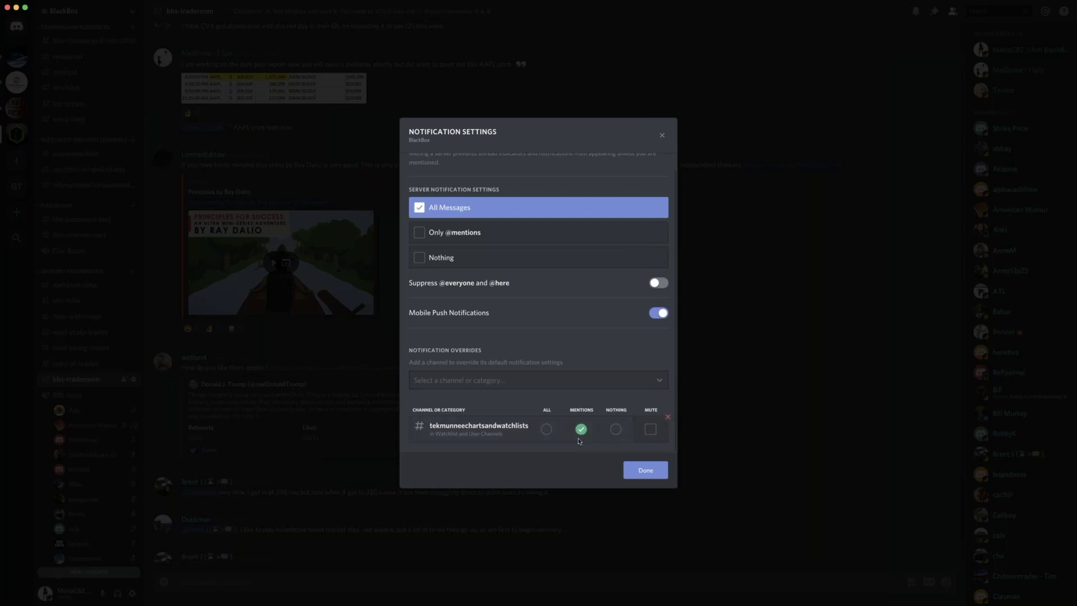
pyautogui.click(644, 470)
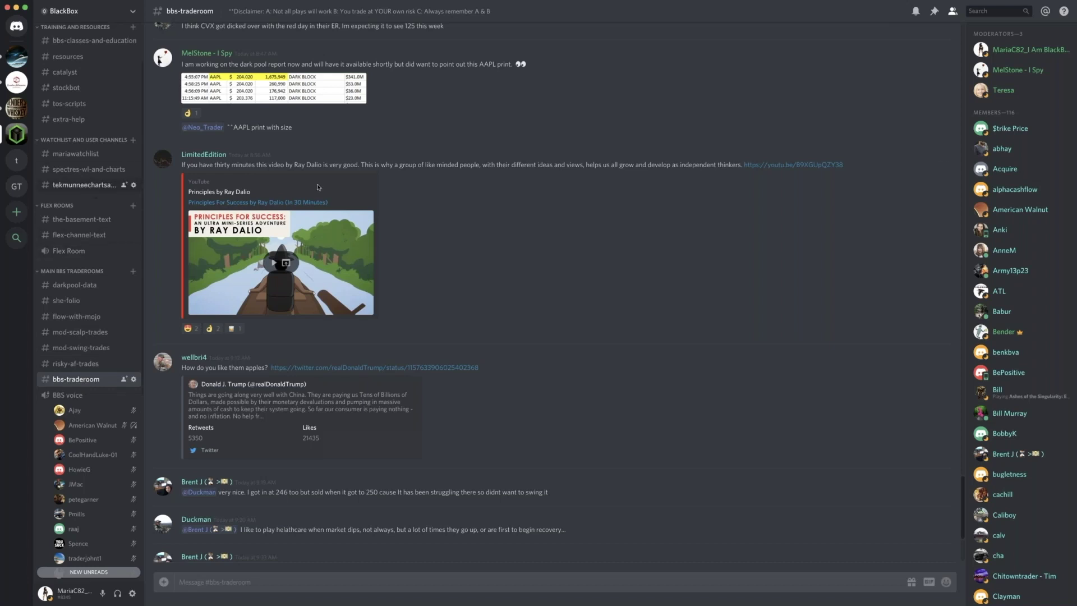
pyautogui.click(132, 12)
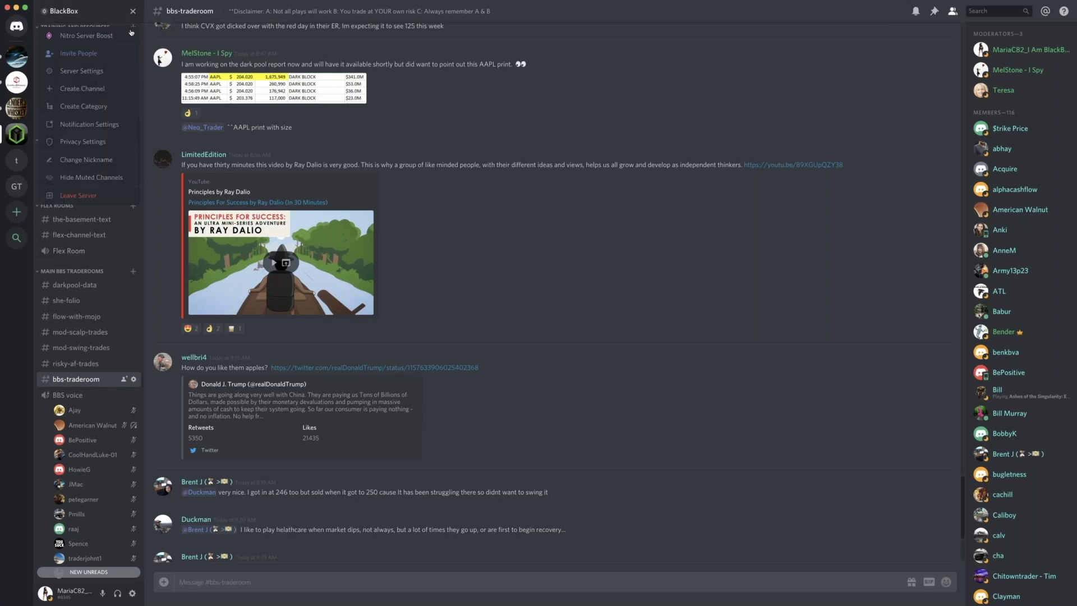
pyautogui.click(868, 198)
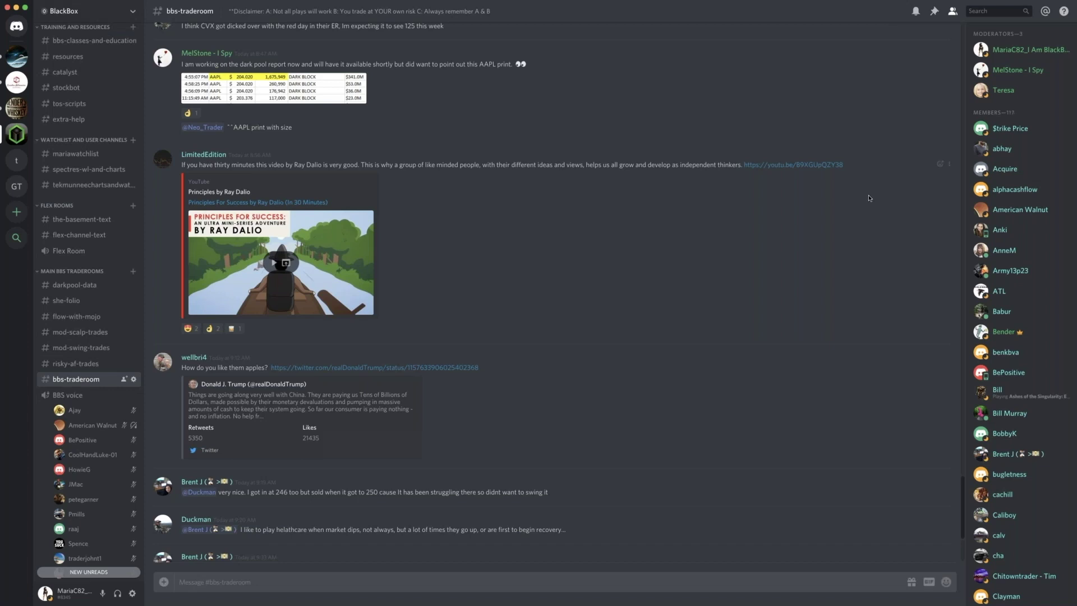